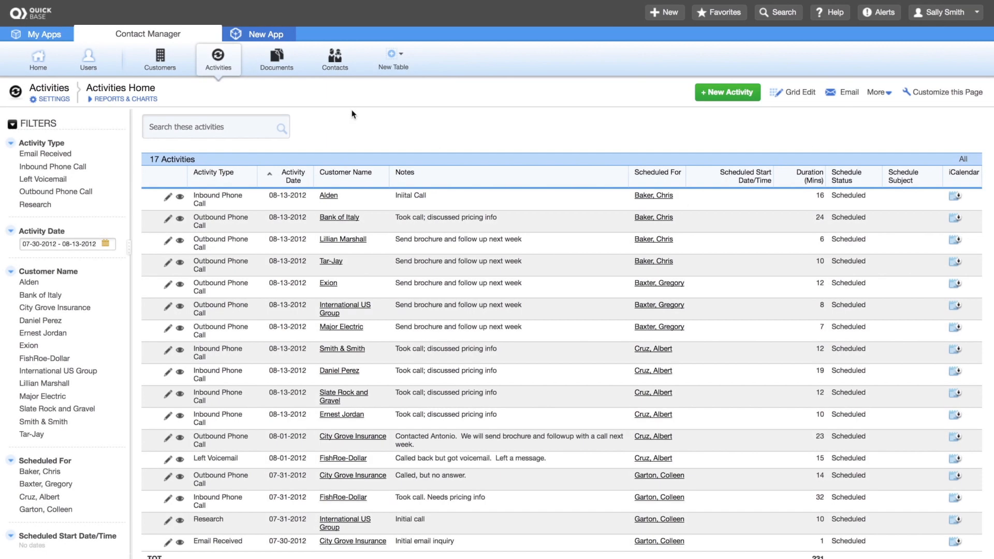
Open the app's home page for customization and delete the 'Welcome to Getting to Know QuickBase' text widget
click(42, 63)
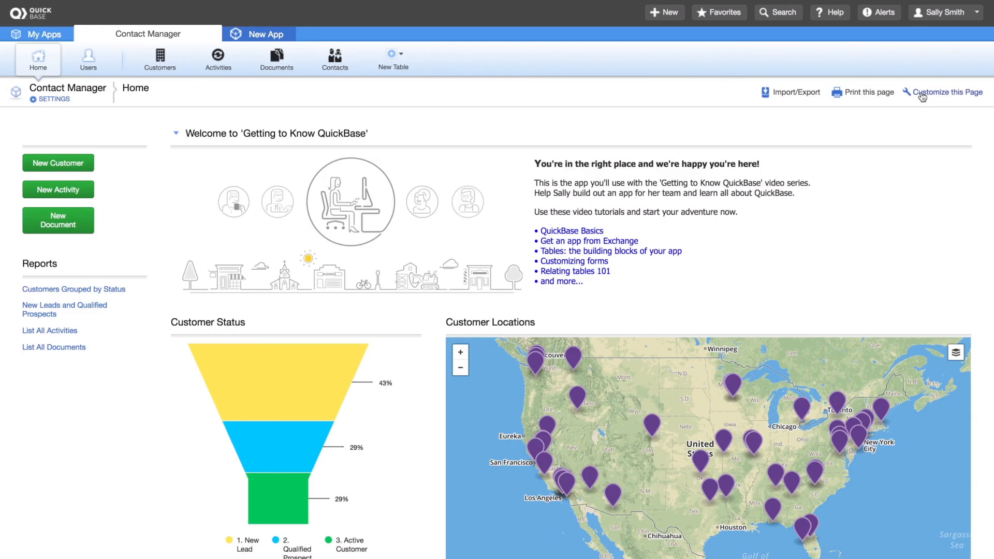
click(866, 153)
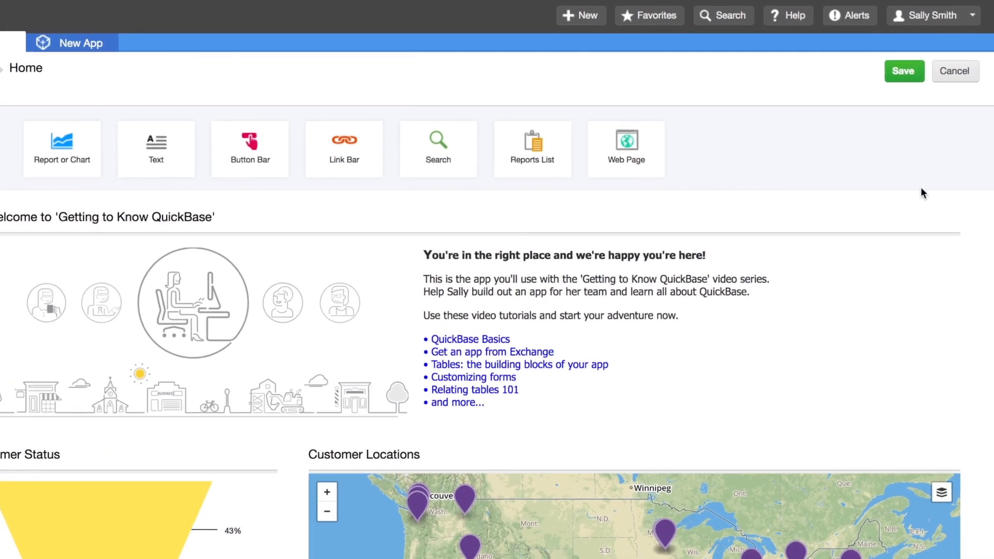
mouse_move(945, 176)
click(928, 222)
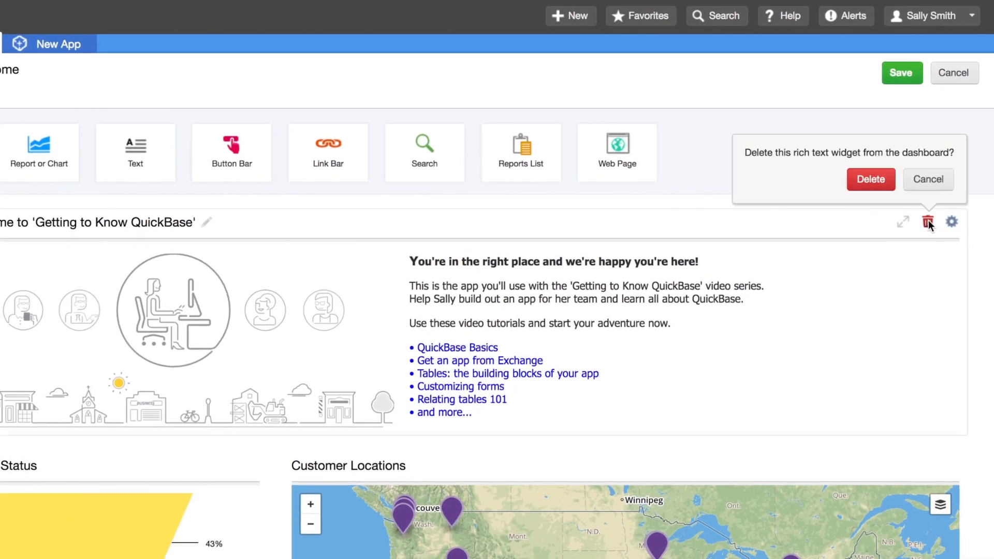
click(872, 179)
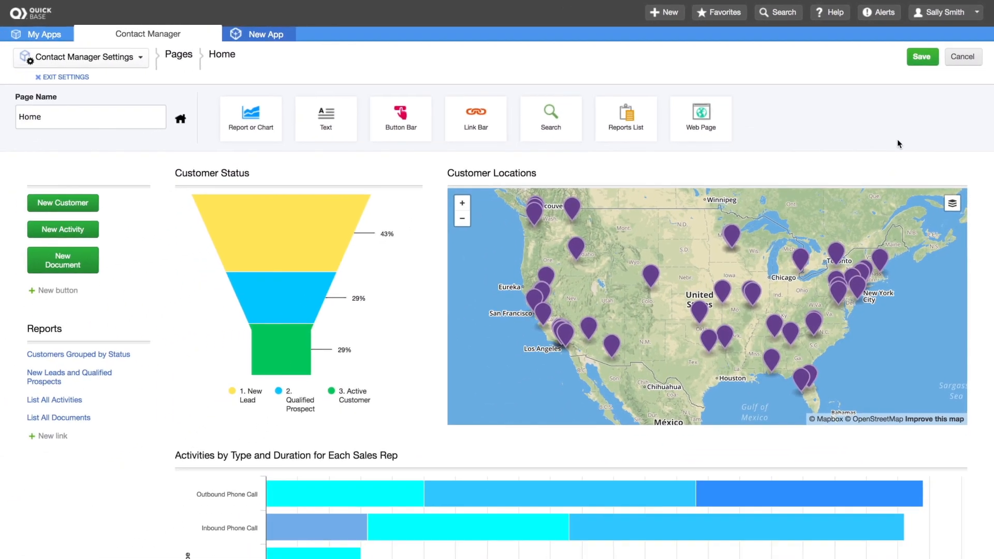
Add a report widget beside the Customer Status chart and set it to show the Duration of Activities report
drag(266, 122, 177, 266)
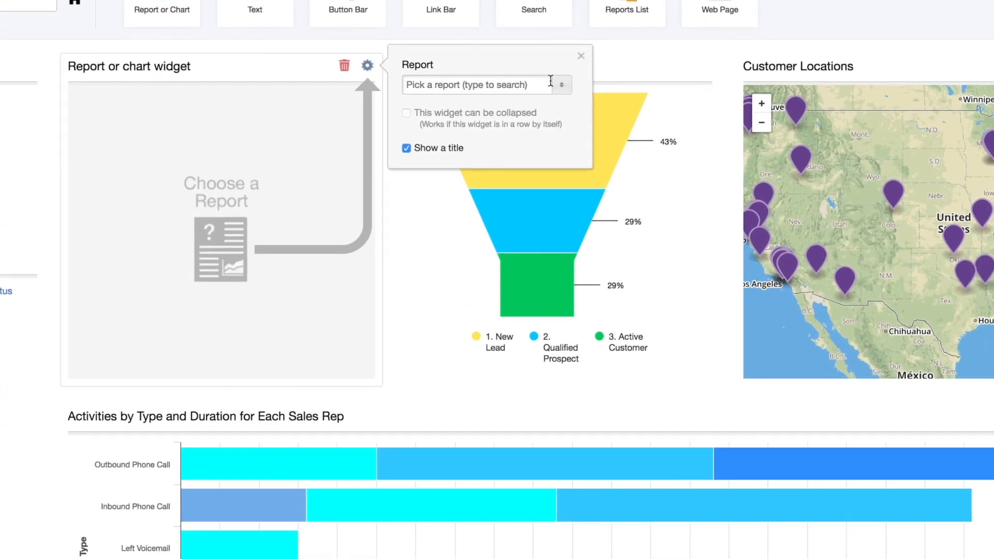
click(563, 88)
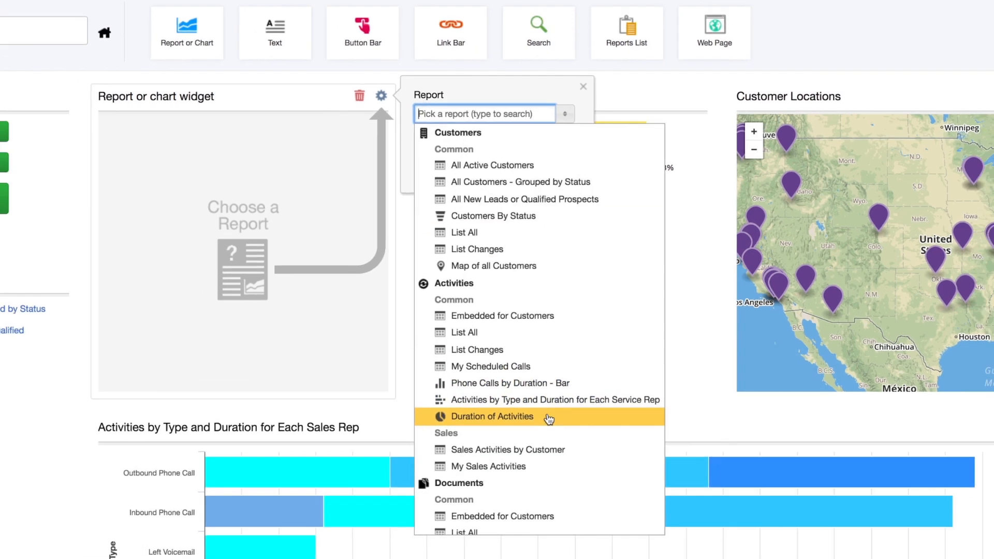
click(545, 408)
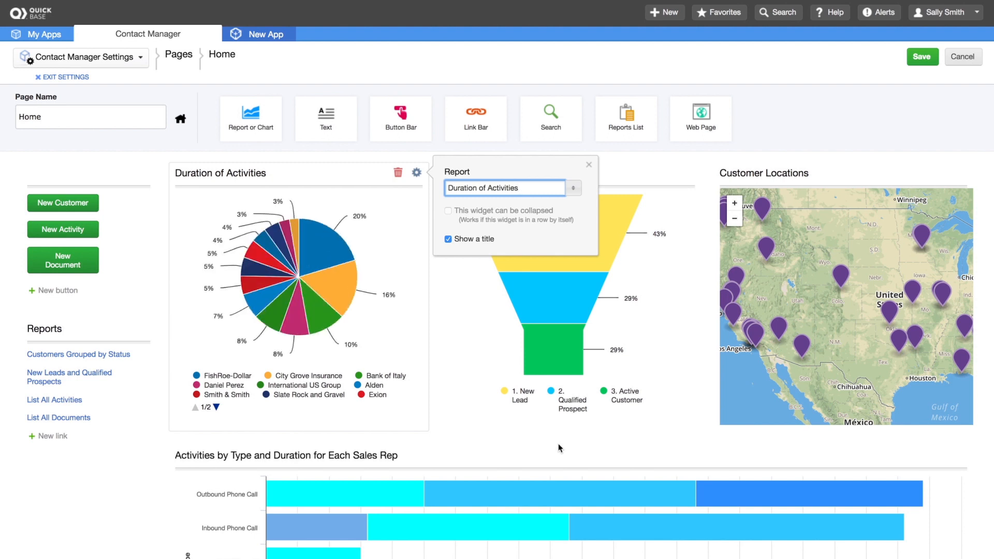
click(559, 449)
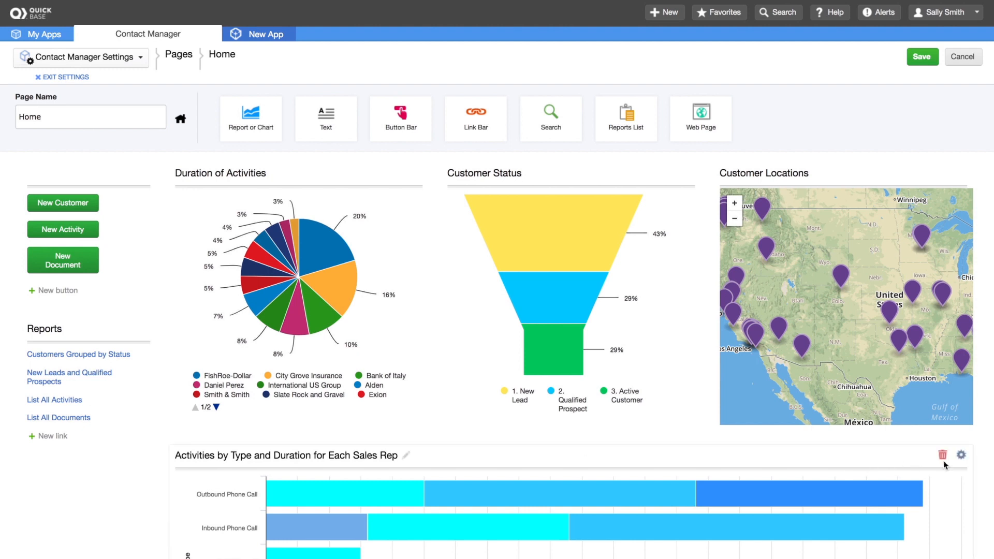
Delete the Activities by Type and Duration for Each Sales Rep chart and move the Customer Locations map below the Activities table
click(943, 455)
click(899, 423)
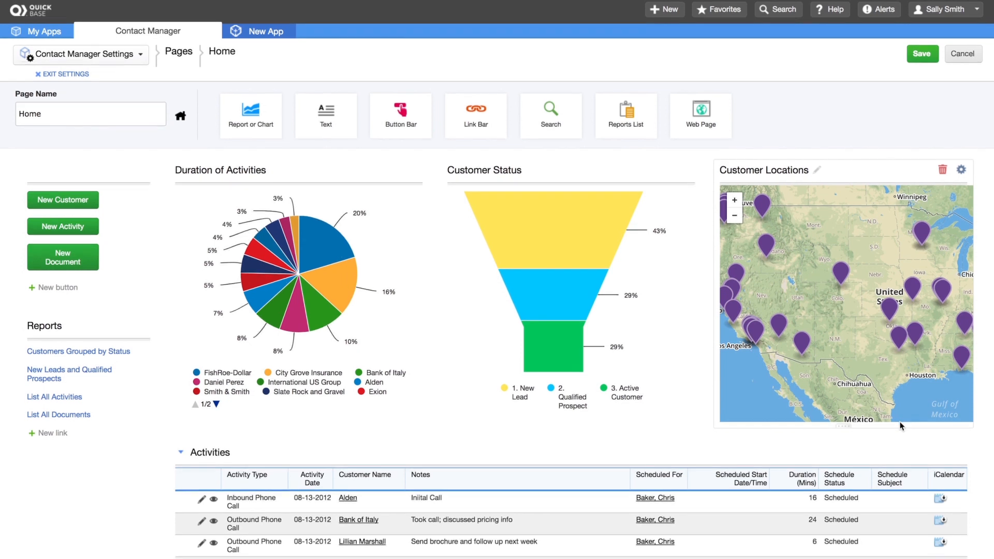
scroll(900, 425, down, 5)
scroll(900, 426, up, 5)
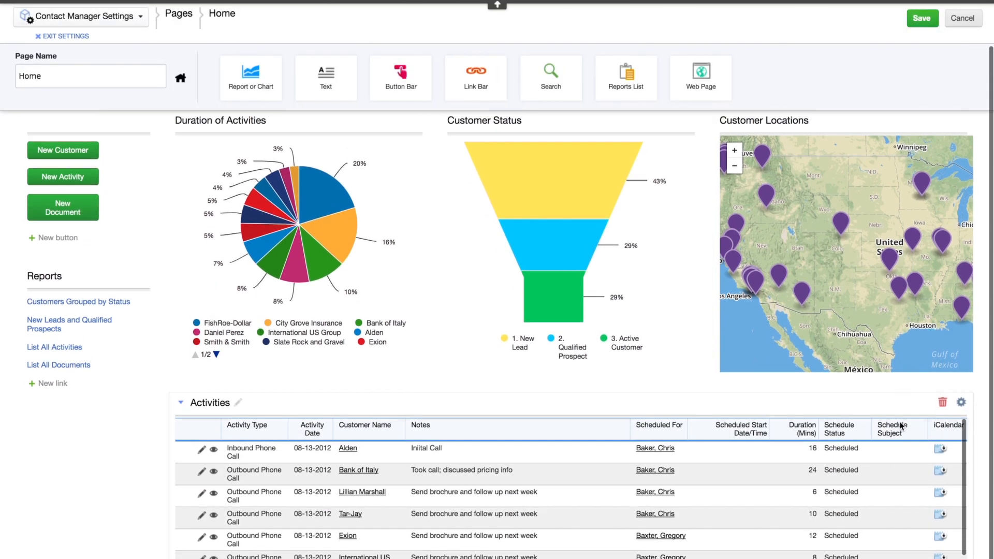
drag(850, 159, 611, 556)
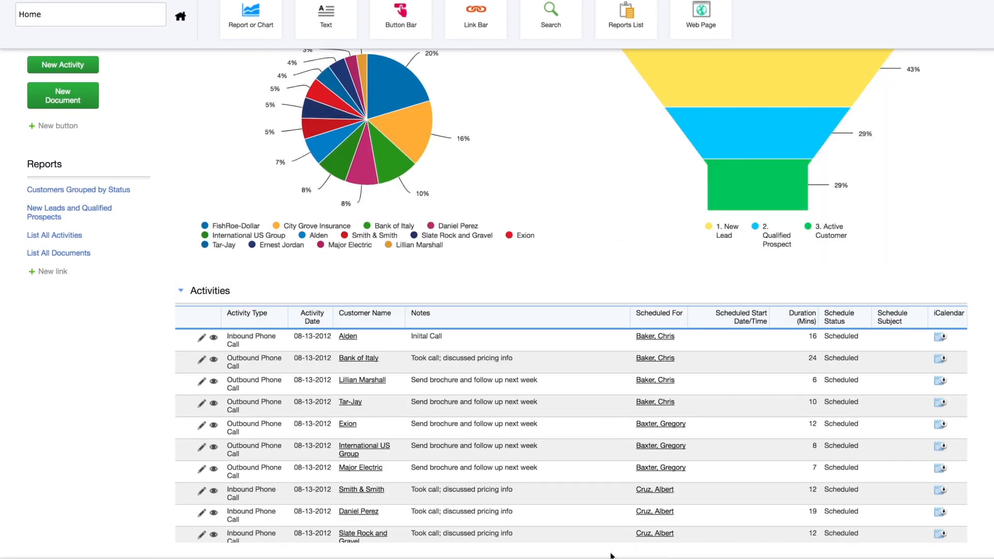
scroll(611, 555, up, 5)
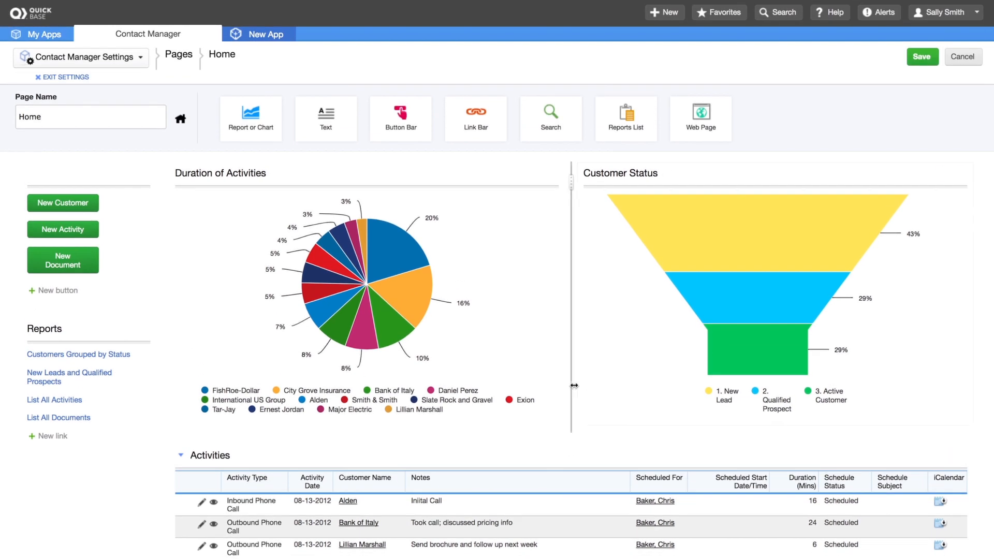
Widen the Duration of Activities widget against Customer Status and reduce the height of both charts
drag(600, 383, 615, 388)
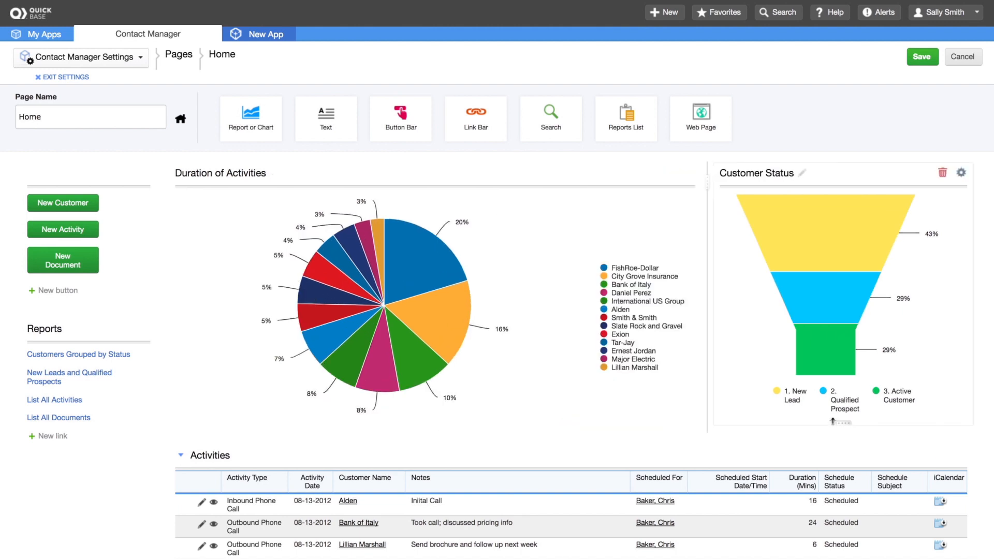
drag(835, 420, 834, 390)
drag(439, 428, 440, 405)
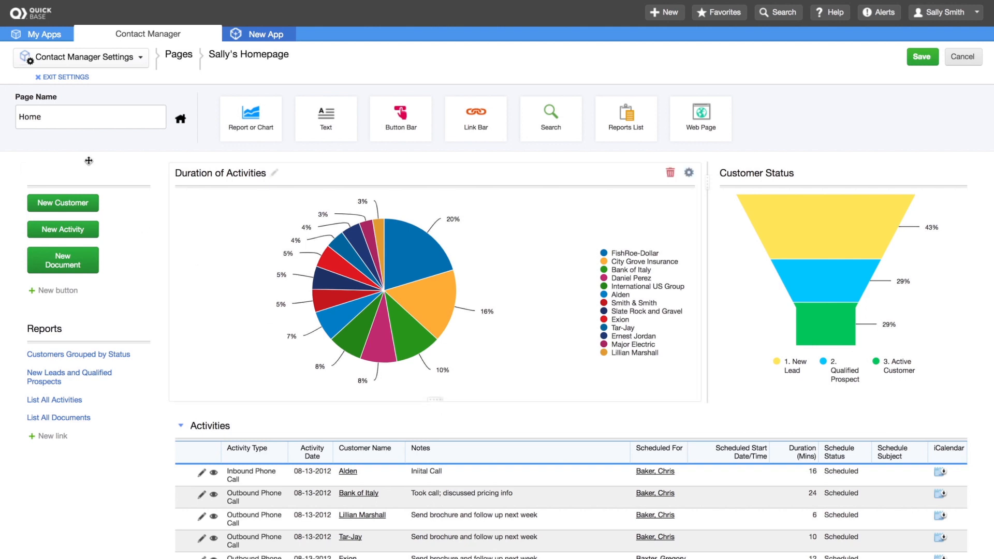
Put the owner's first name in possessive form before the page name and save the home page
click(45, 116)
text(Sally's)
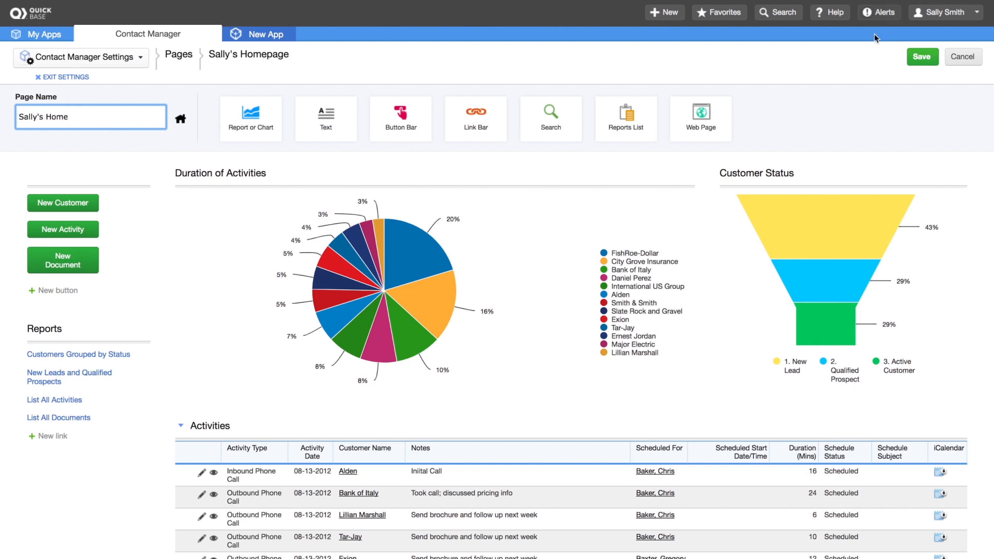
click(920, 57)
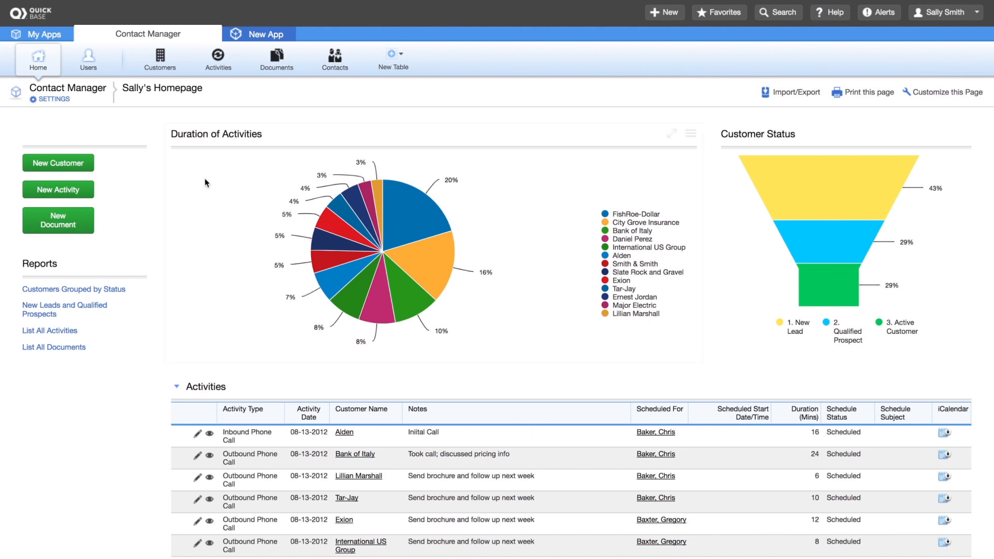
Create a new page of the Home Page type in the app settings and name it Sales Team Home
click(54, 99)
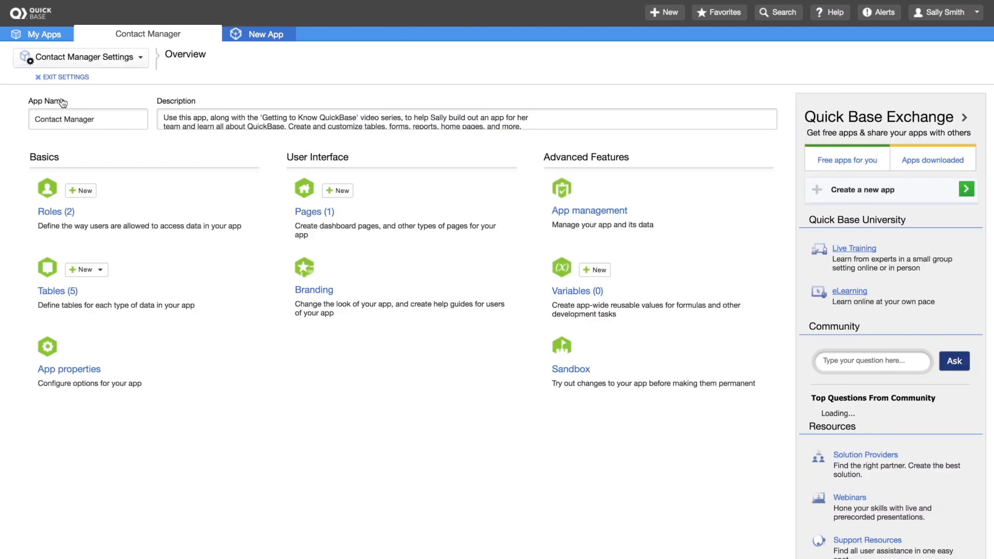
click(342, 198)
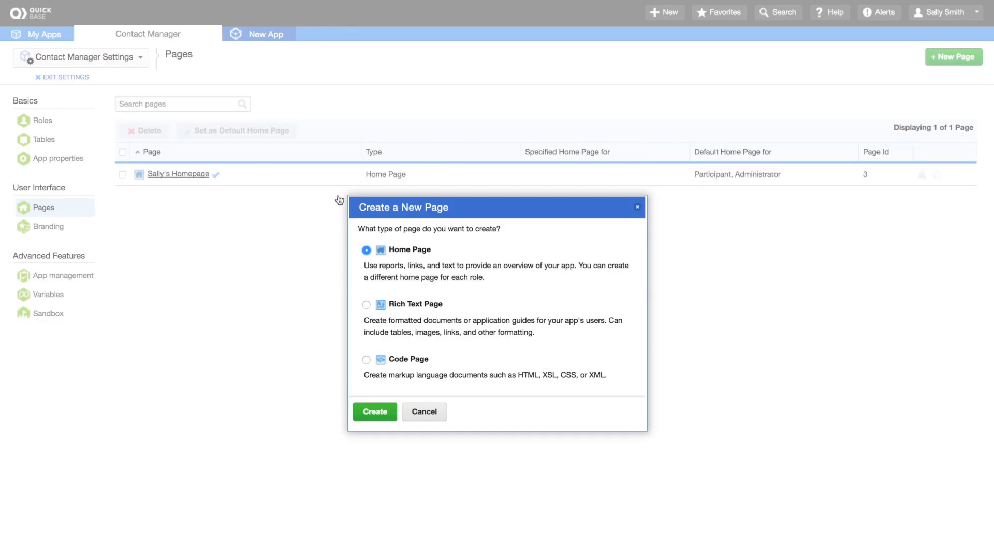
click(375, 412)
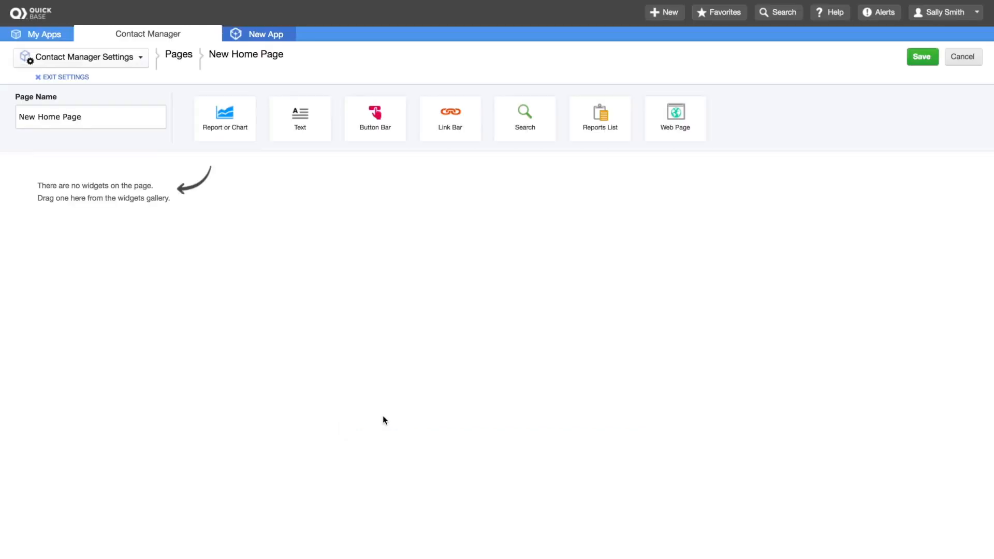
triple_click(119, 119)
text(Sales Team Home)
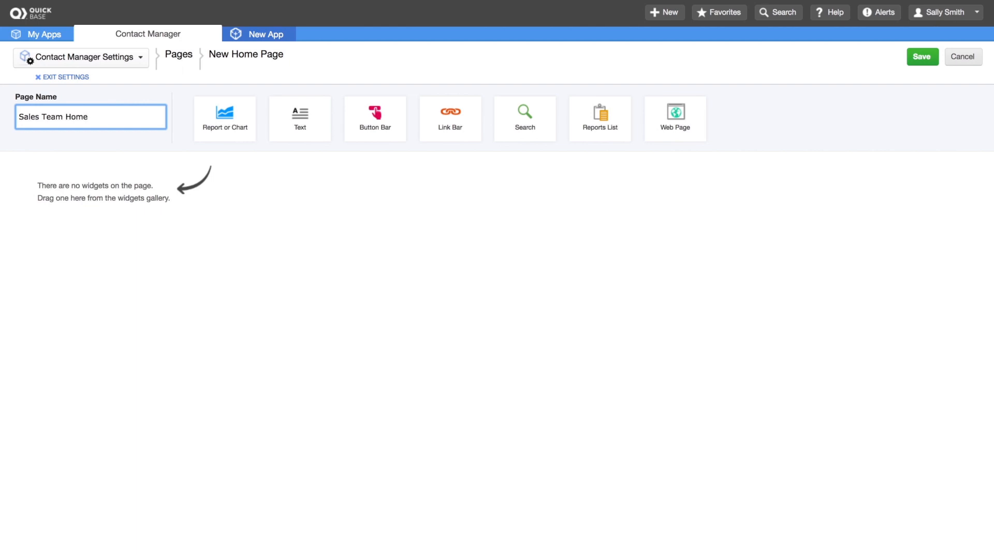
click(80, 148)
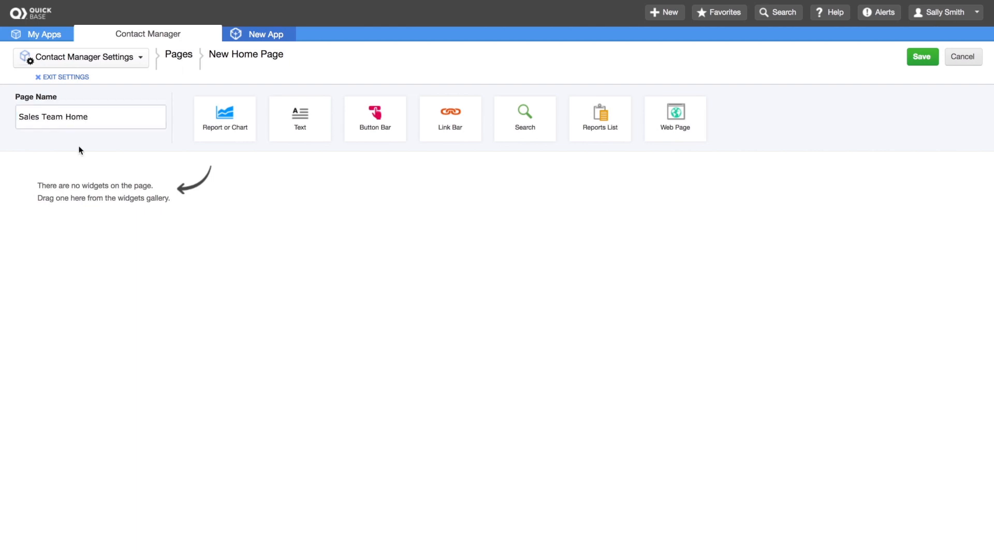
Add a report widget showing My Sales Activities to the empty page and allow the widget to be collapsed
drag(219, 115, 226, 181)
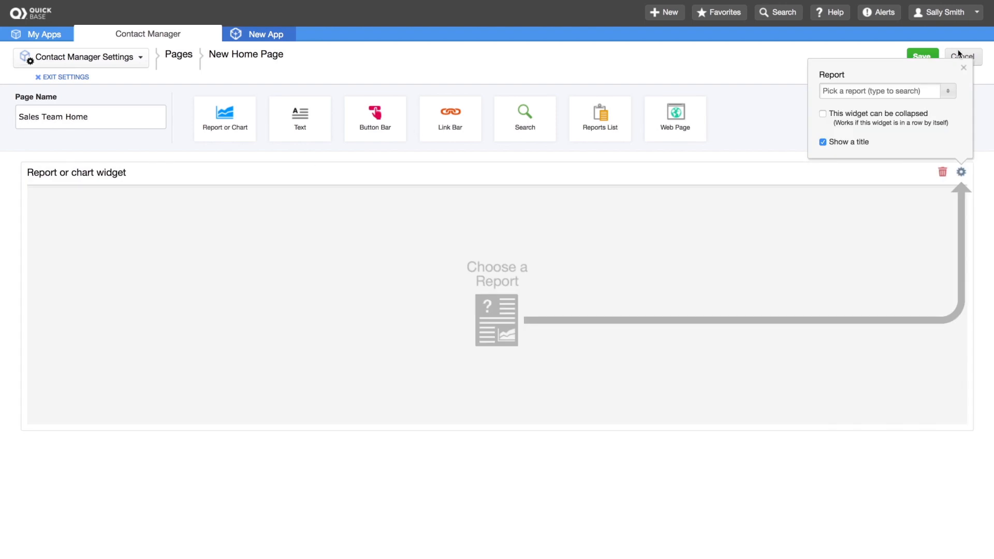
click(948, 92)
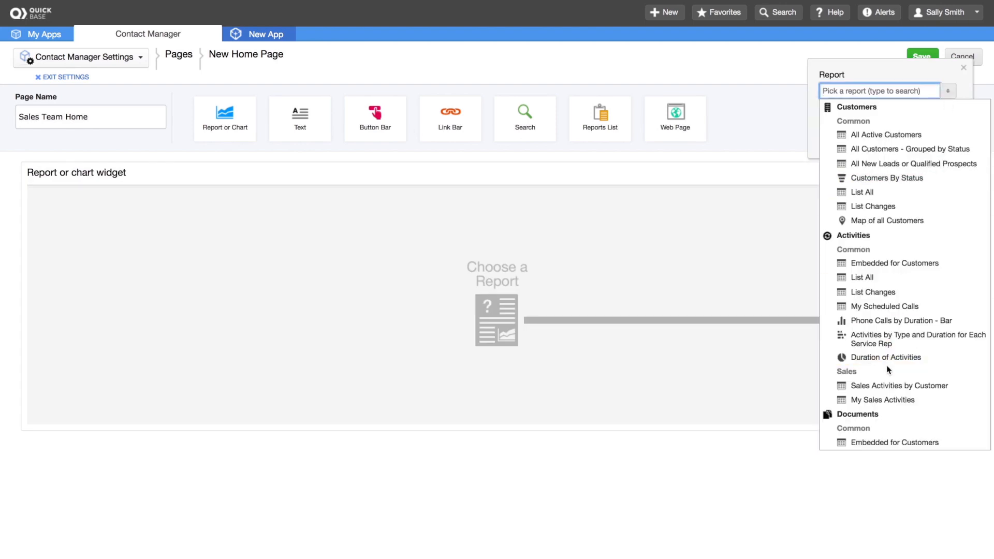
click(889, 400)
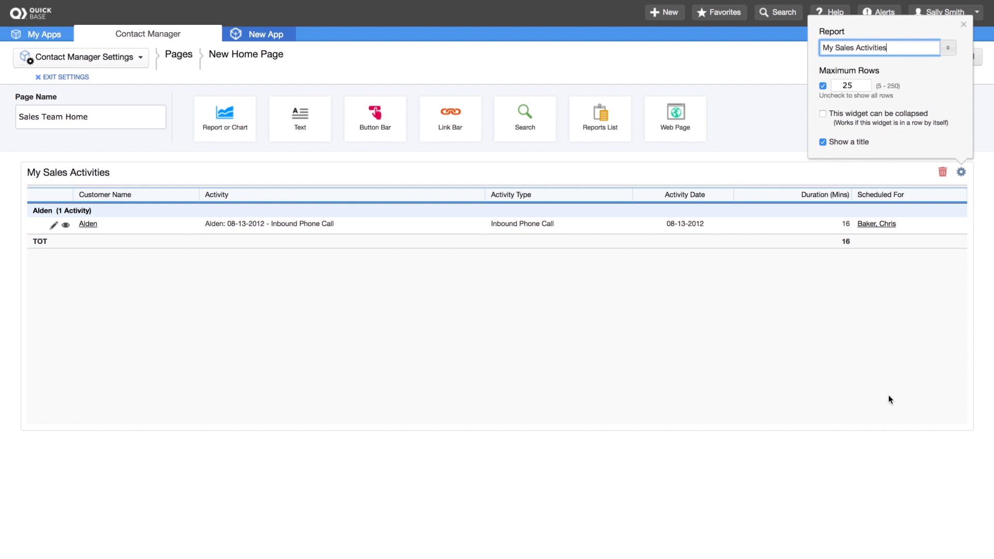
click(823, 114)
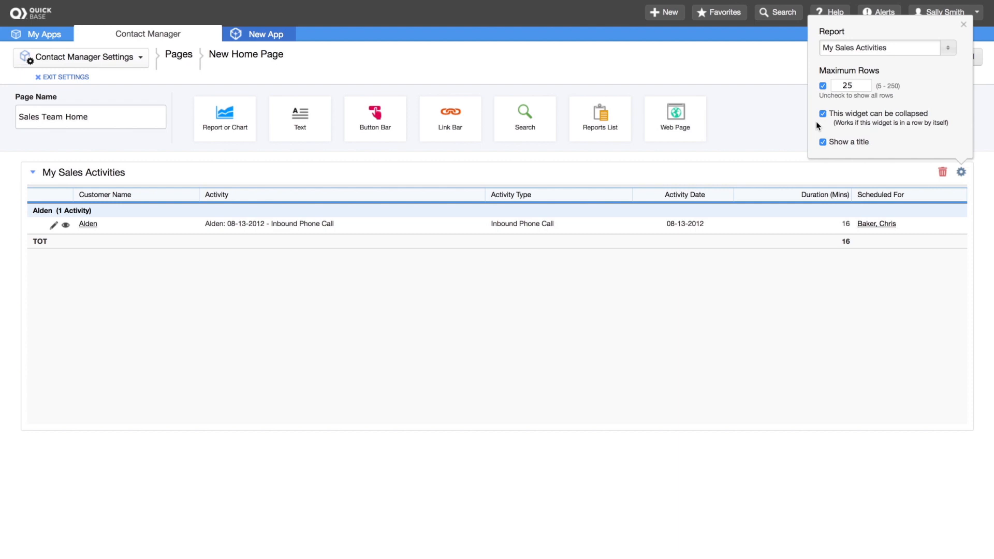
click(788, 128)
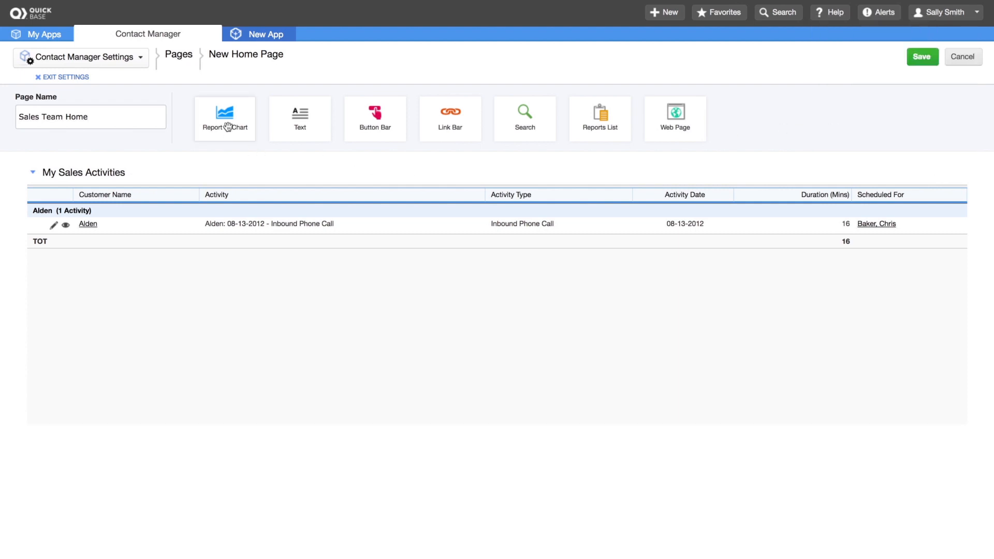
Add a chart widget above My Sales Activities showing Activities by Type and Duration for Each Service Rep
drag(228, 127, 241, 164)
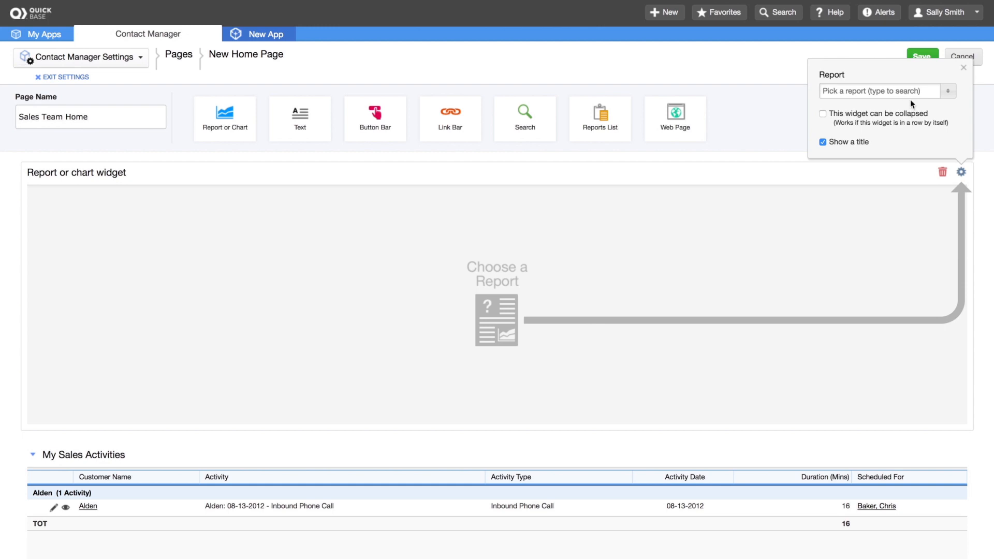
click(950, 93)
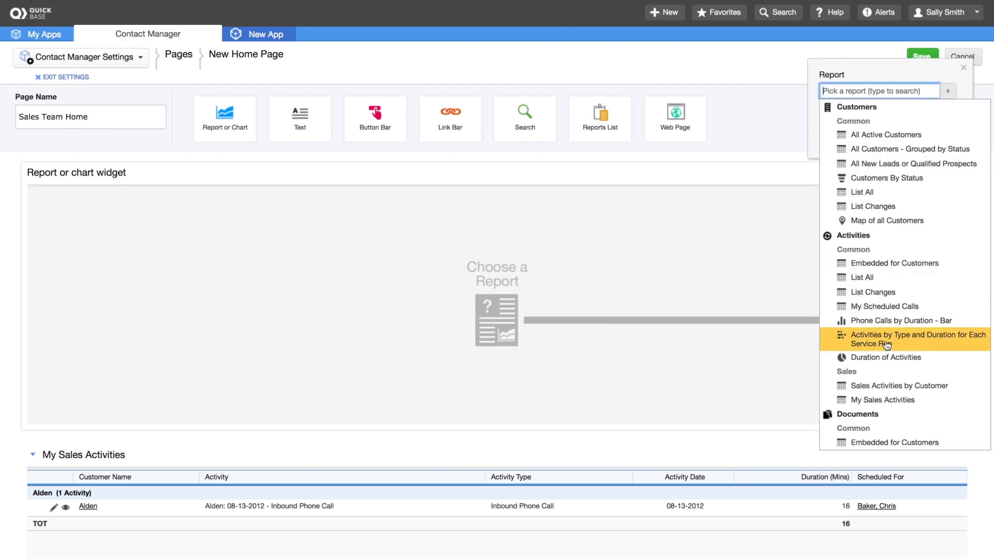
click(887, 342)
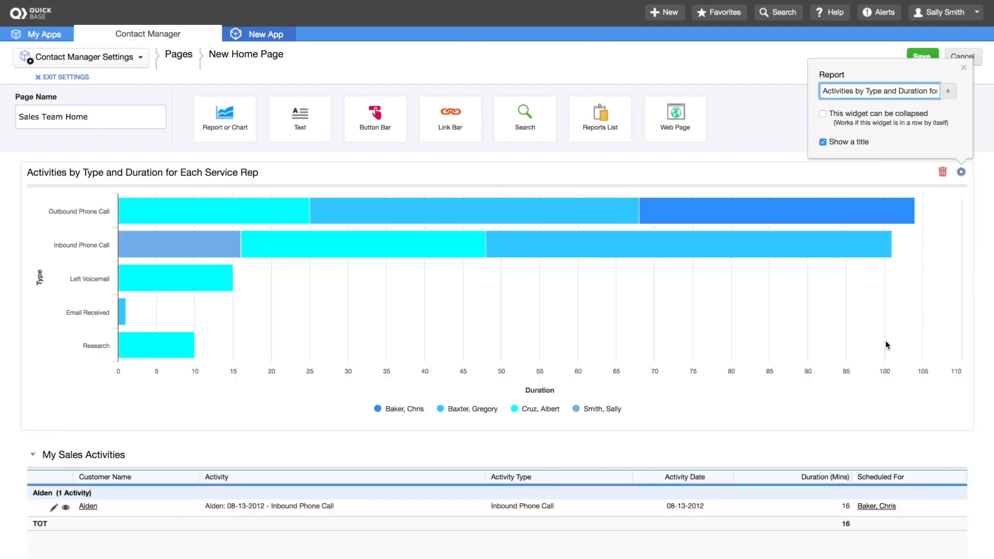
click(887, 345)
Change the title of the activities chart widget to 'Sales Team Activities'
click(268, 172)
text(Sales Team Activities)
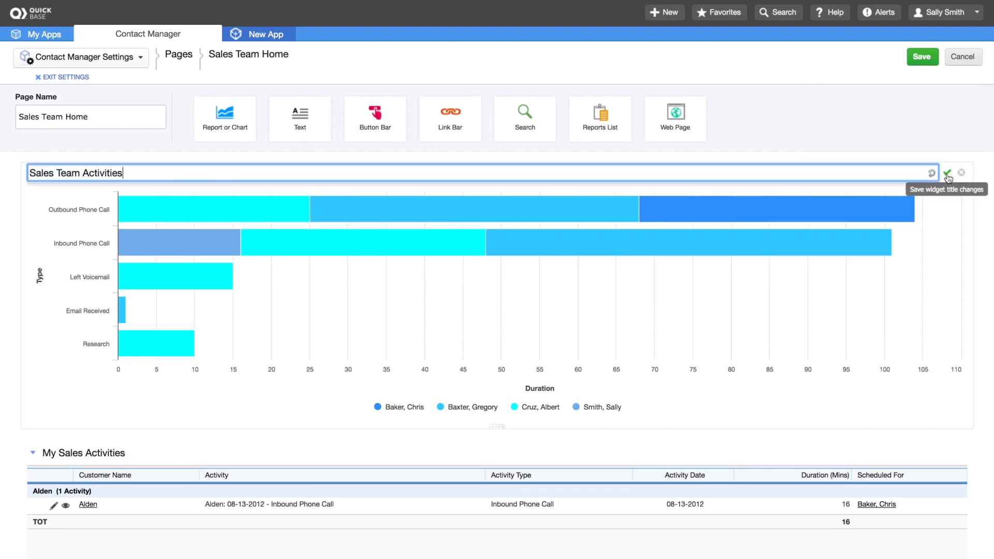
click(947, 175)
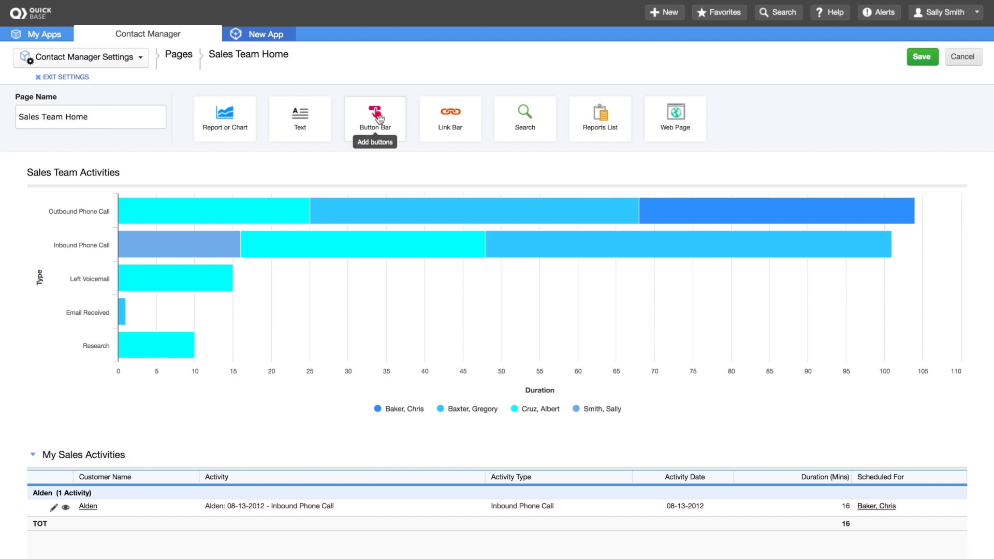
Add a button bar beside the Sales Team Activities chart with a button that creates a new Activity record
drag(135, 249, 21, 249)
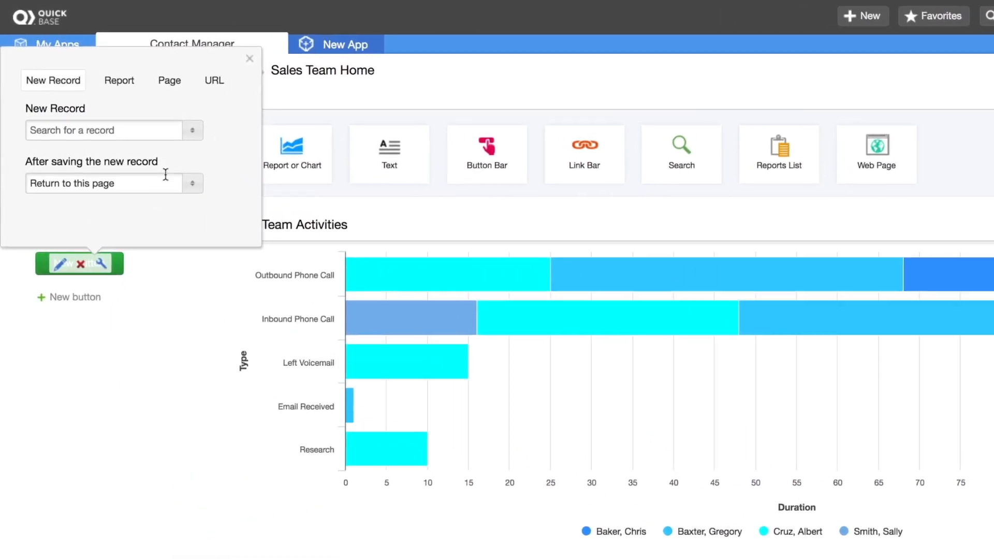
click(195, 131)
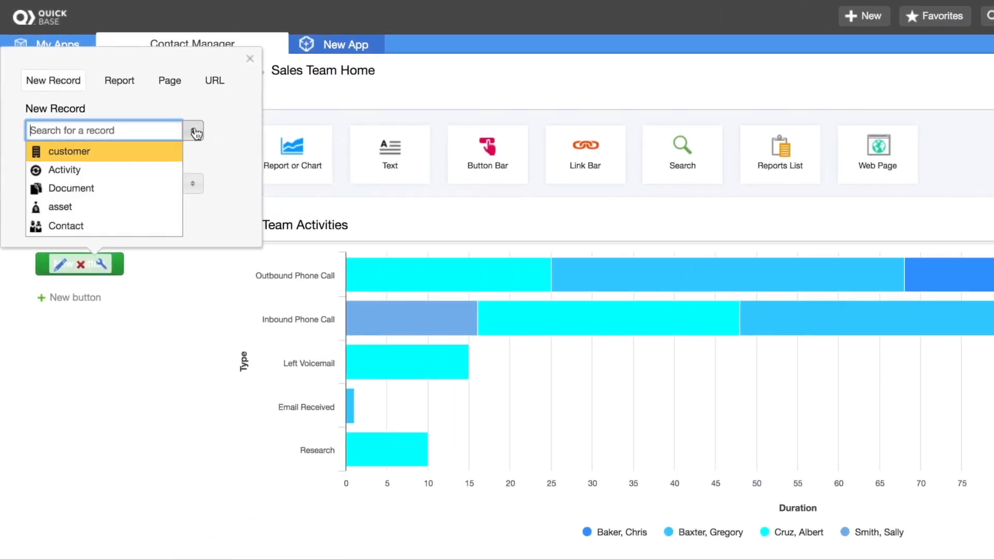
click(154, 175)
click(164, 281)
Change the title of the button bar widget to 'Add New'
click(120, 222)
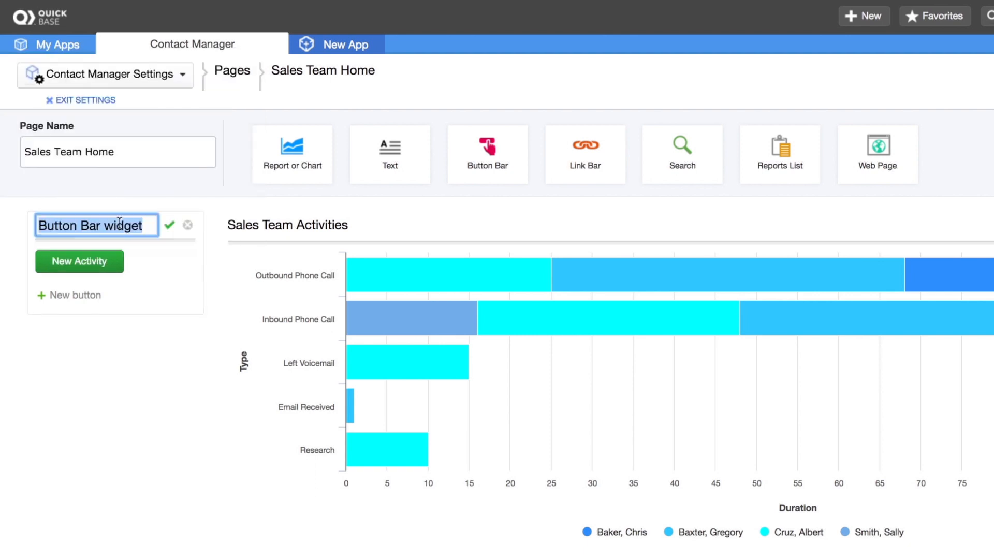
text(Add New)
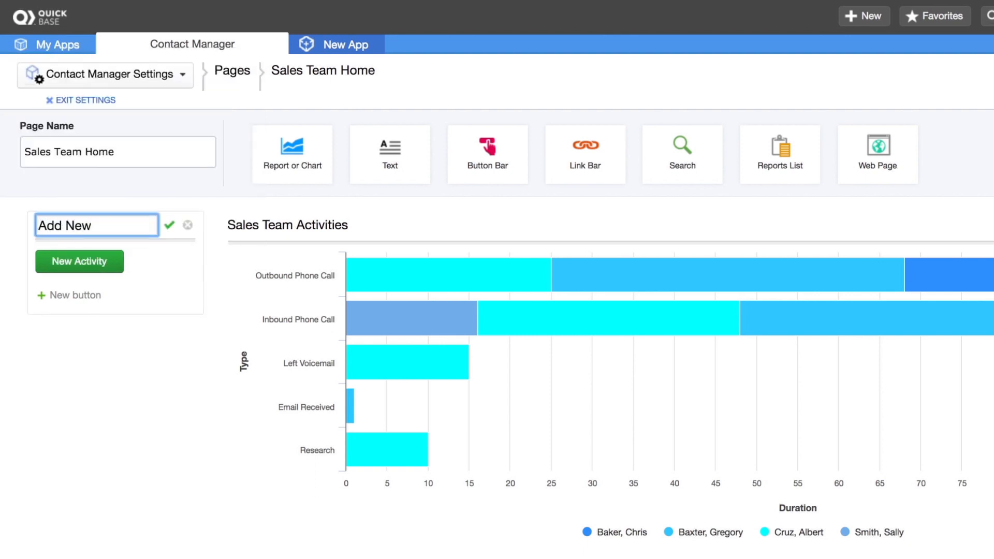
click(169, 226)
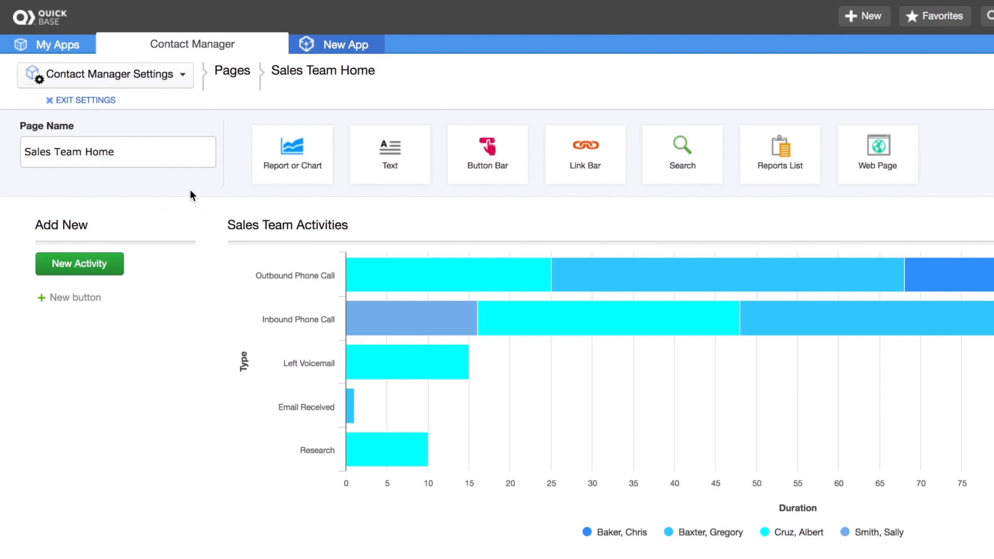
Add a second button to the Add New button bar that creates a new Contact record and returns to this page after saving
click(75, 298)
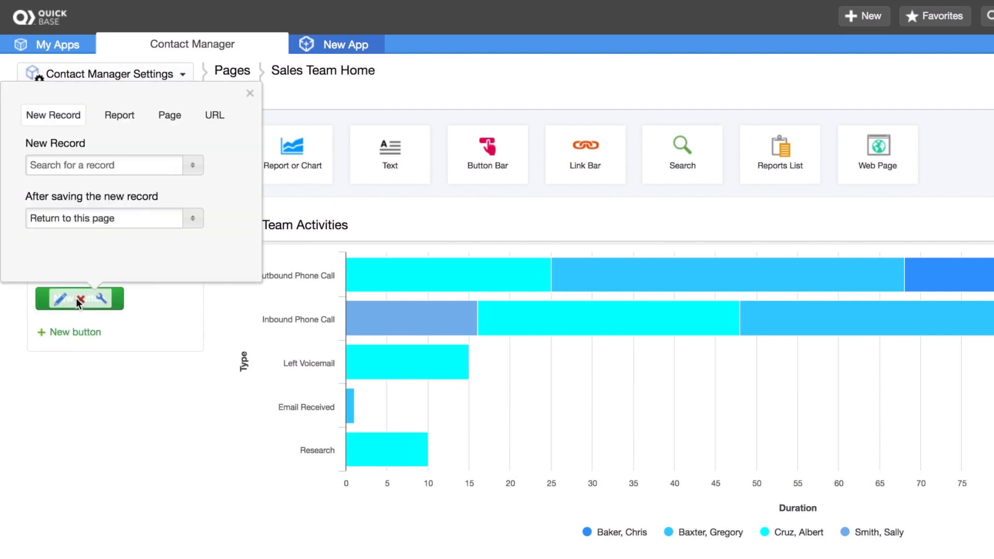
click(193, 165)
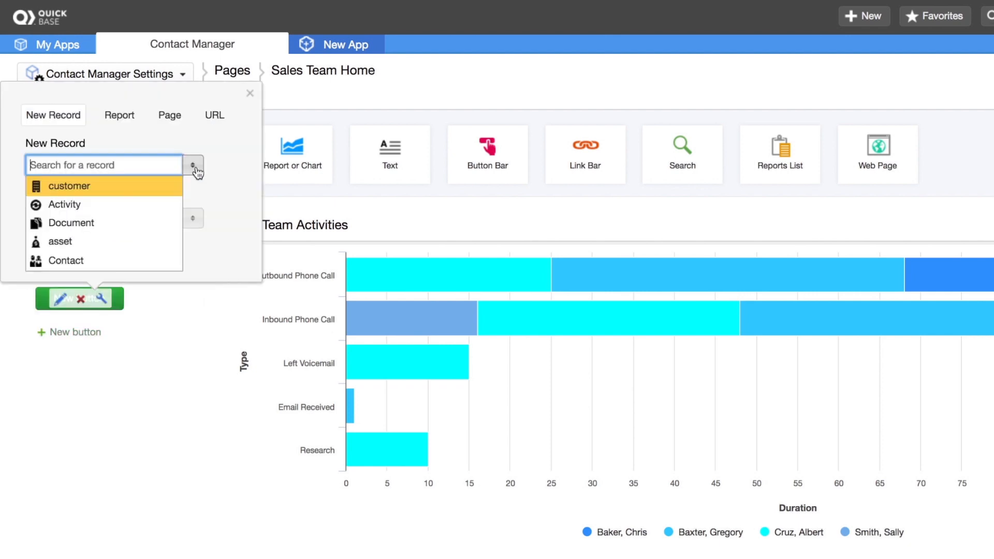
click(130, 260)
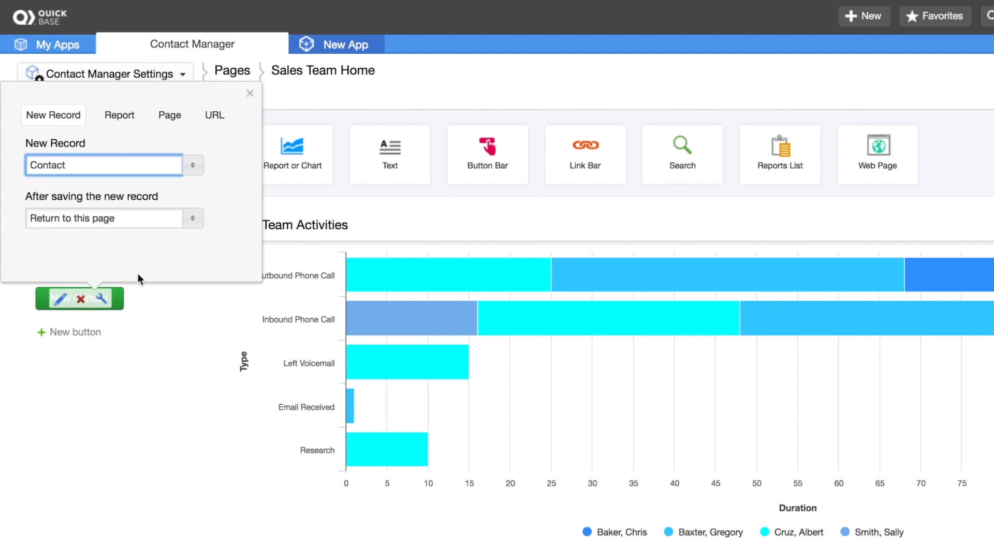
click(172, 339)
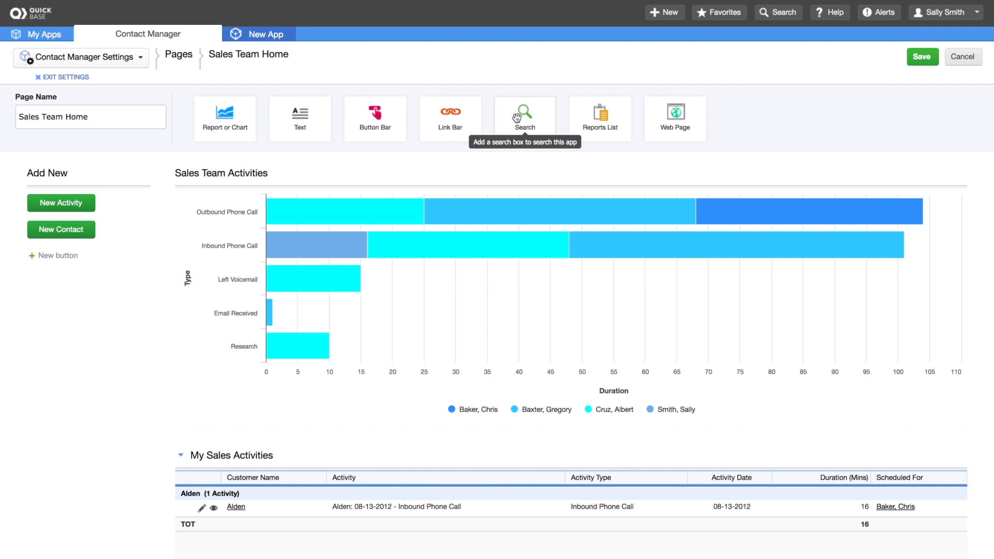
Add a search widget for Customers below the Add New button bar, keeping its default search options
drag(517, 118, 81, 270)
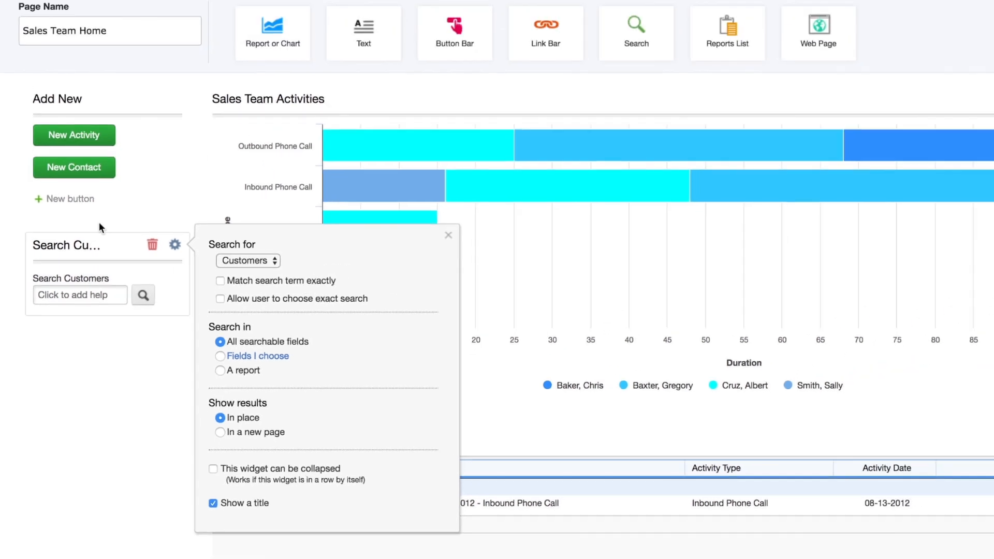
click(118, 168)
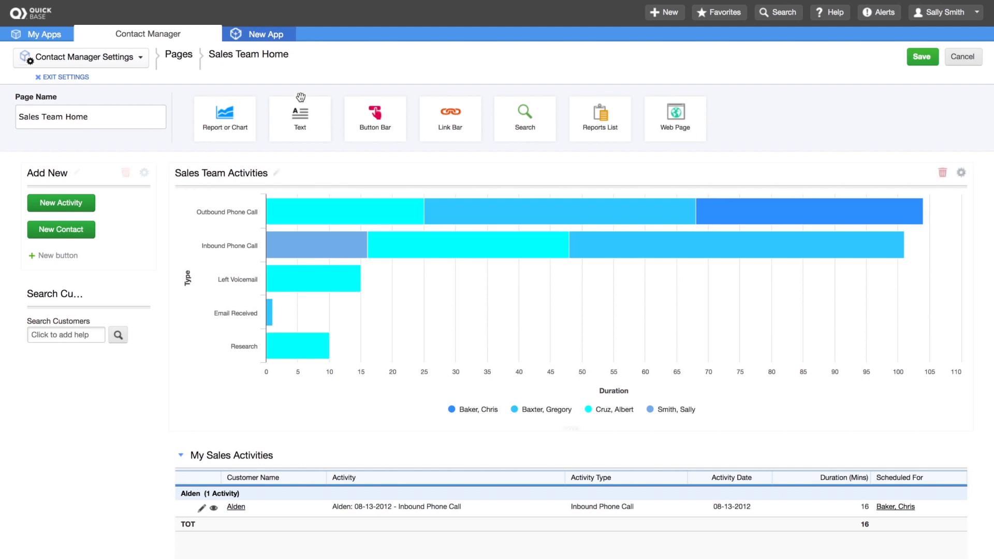
Add a text widget above the Sales Team Activities chart, titled 'Great Work!' and reading 'Thanks for all you do to help grow our business.'
drag(305, 113, 317, 162)
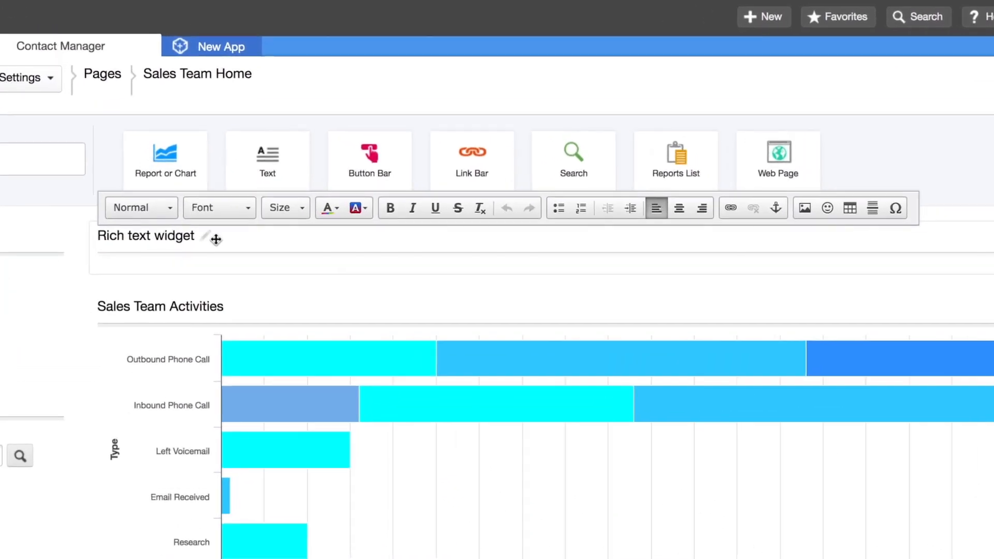
click(252, 173)
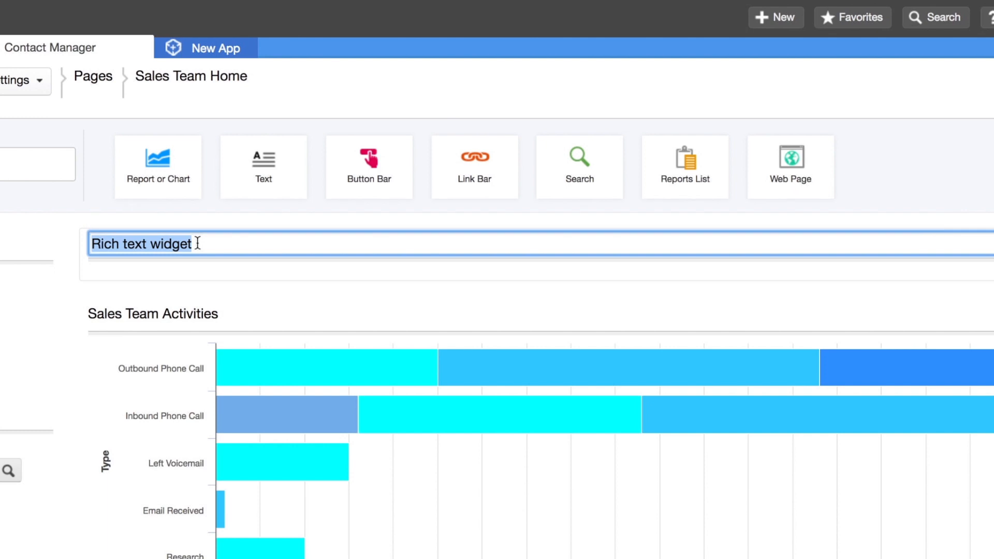
text(Great Work!)
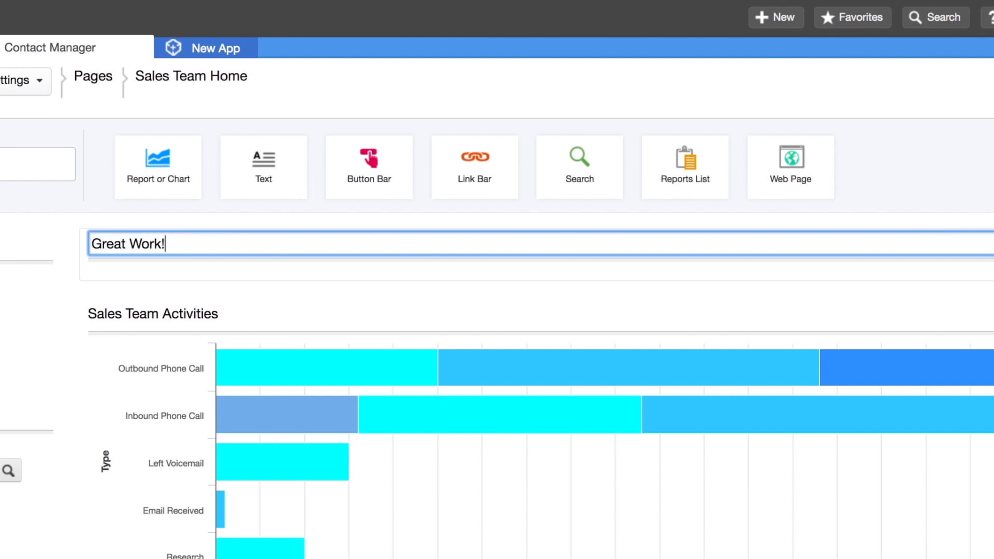
key(Return)
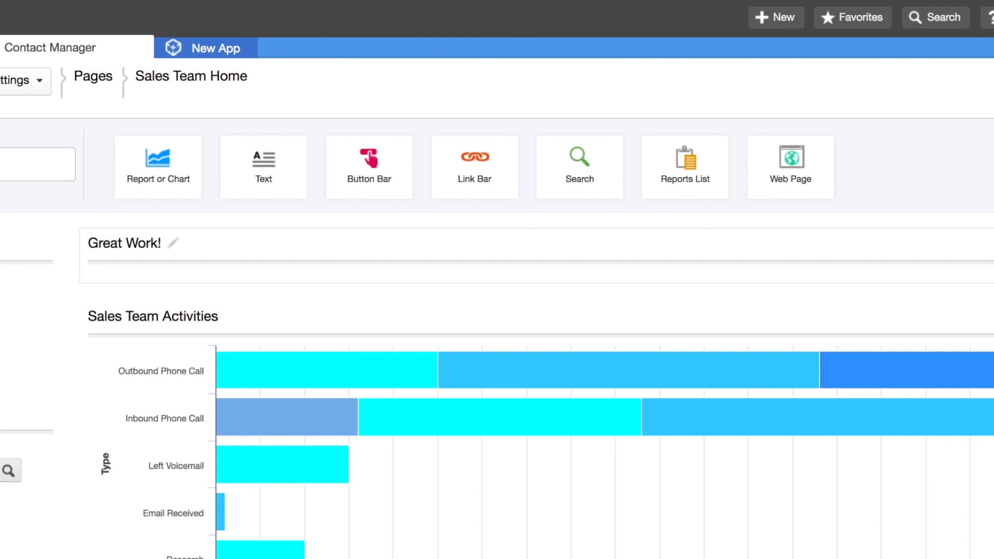
click(317, 277)
text(Thanks for all you do to help grow our business.)
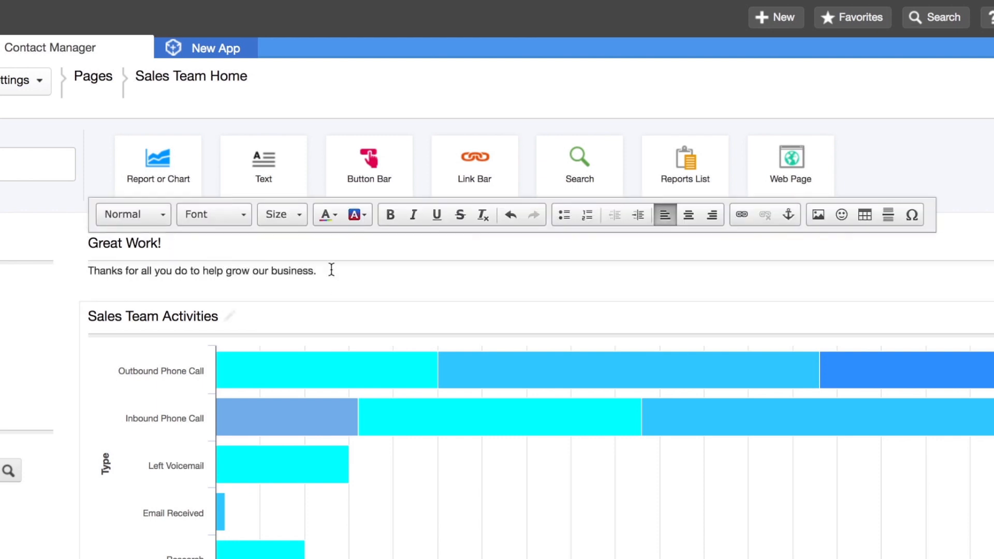
Format the thank-you message in the Great Work! widget as red, size 14 and bold, and save the page
drag(331, 269, 33, 269)
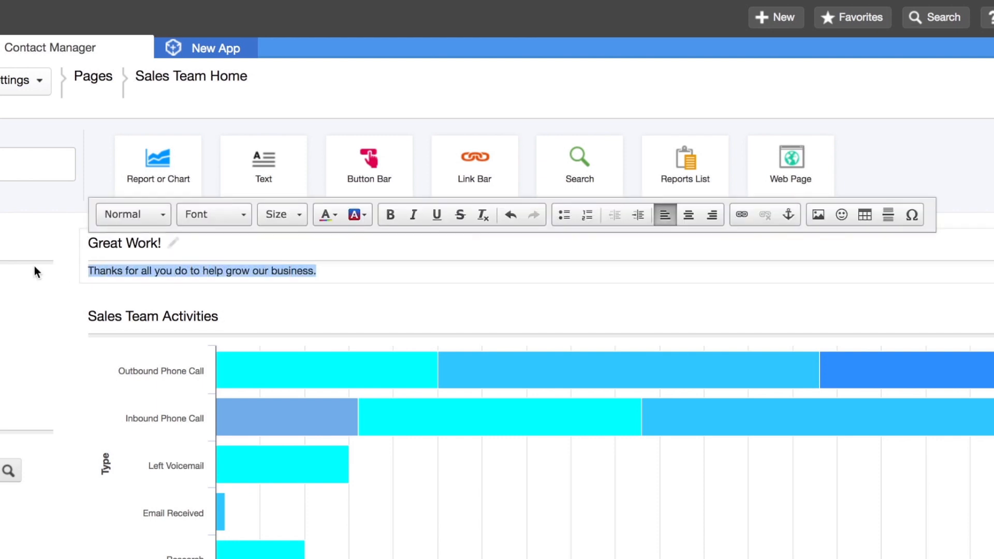
click(334, 216)
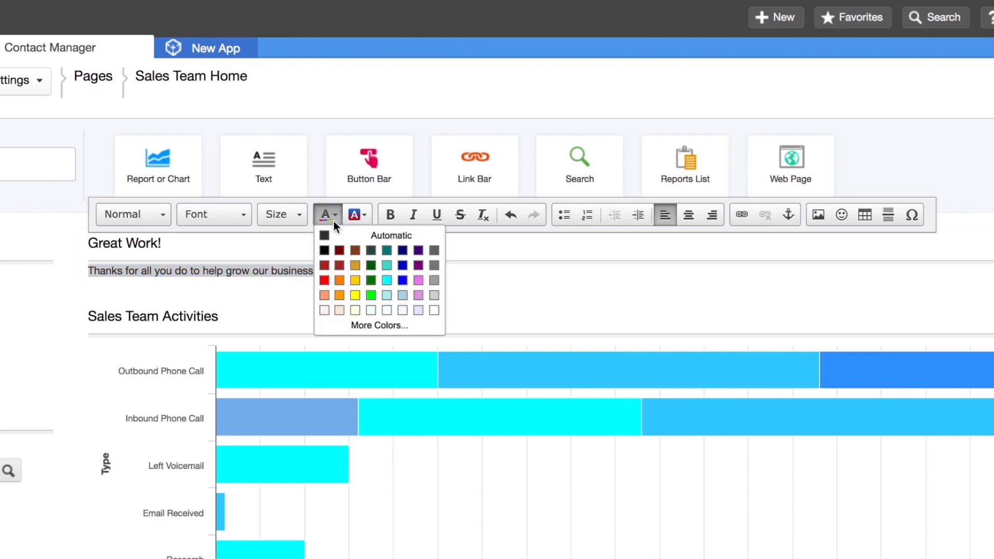
click(324, 280)
click(299, 216)
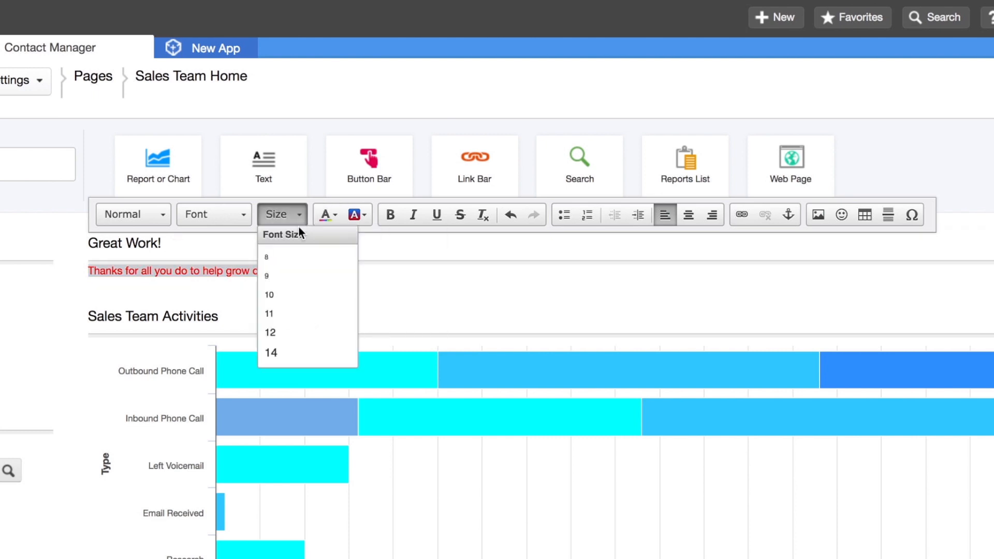
click(283, 353)
click(390, 216)
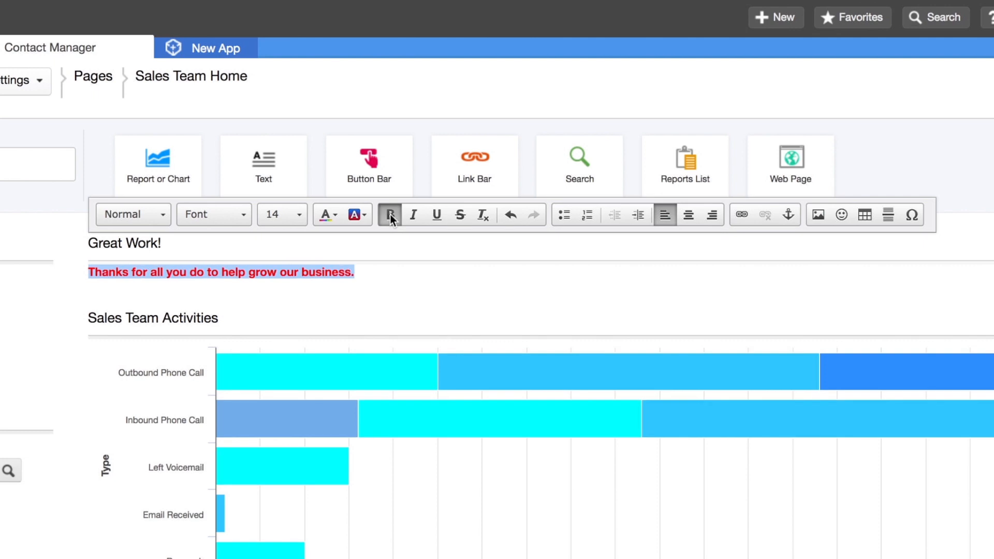
click(431, 295)
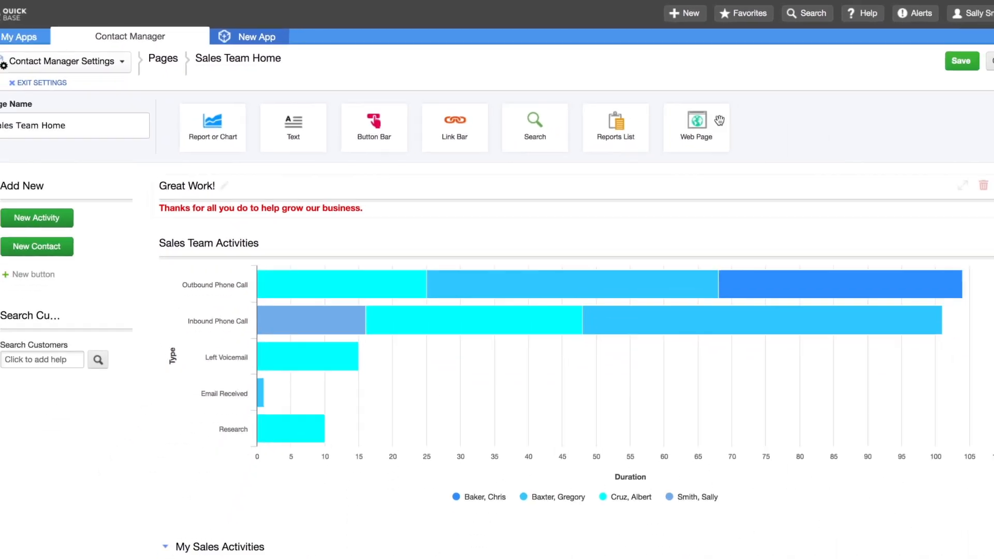
click(926, 58)
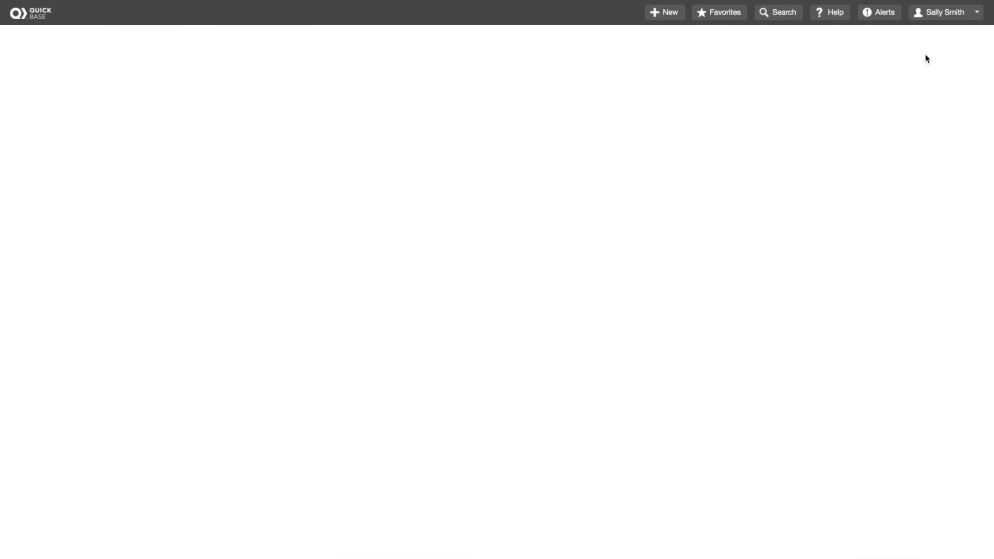